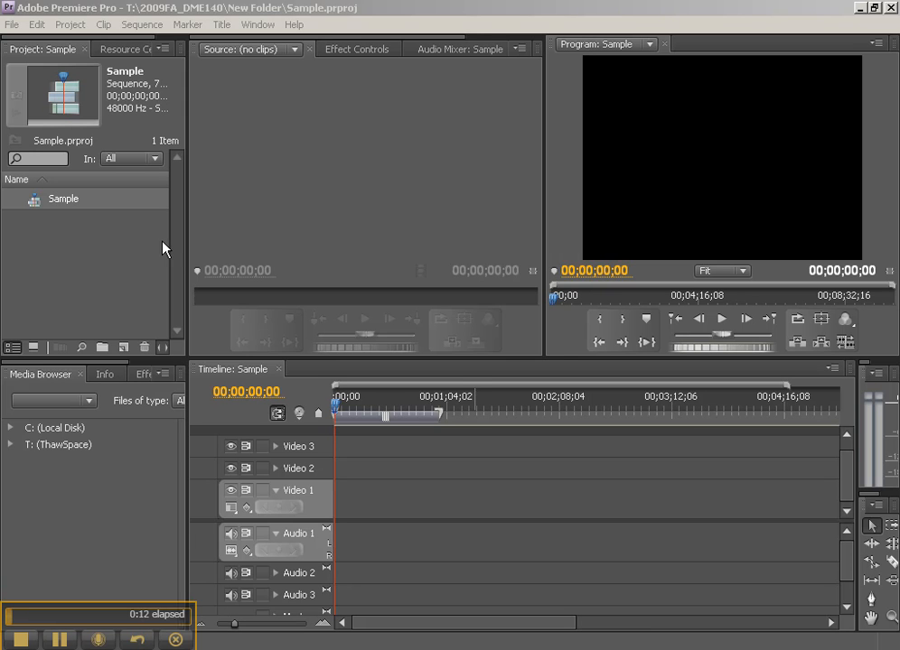
Preview the project items in icon view and return to list view.
click(54, 255)
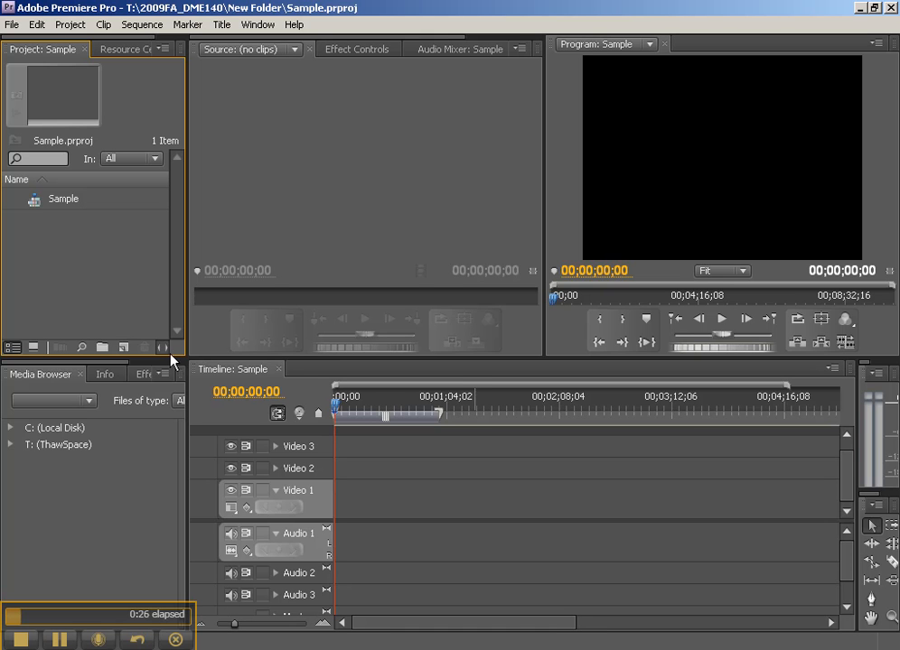
click(33, 346)
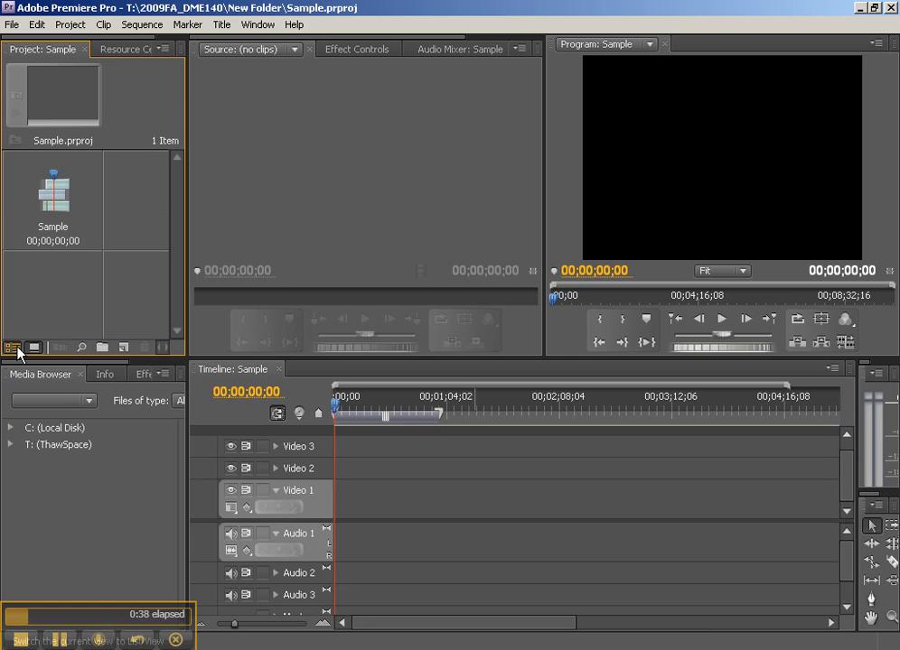
click(13, 347)
Create a new bin named "footage" in the project.
click(105, 348)
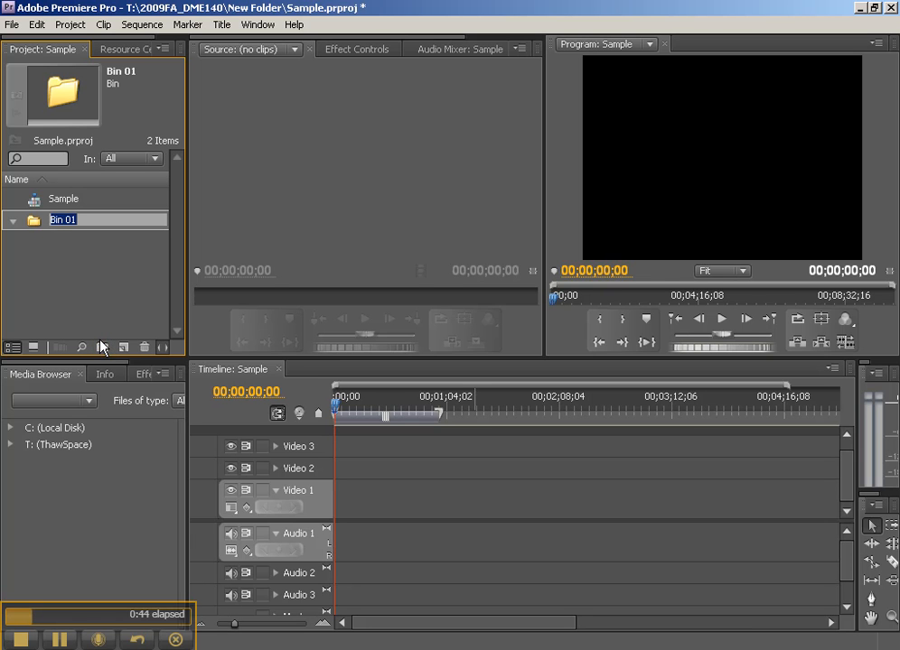
text(footage)
key(Return)
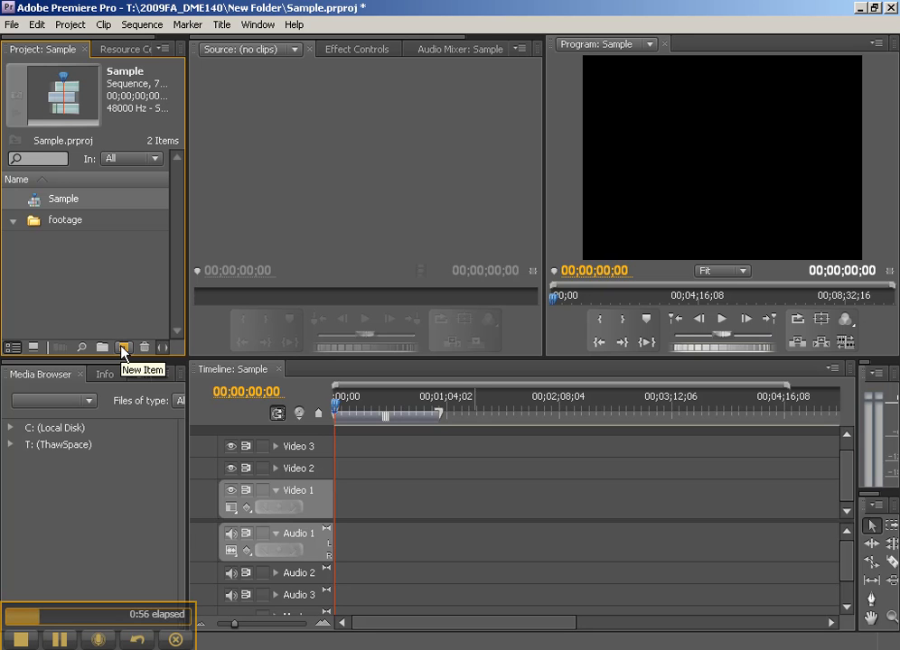
click(124, 347)
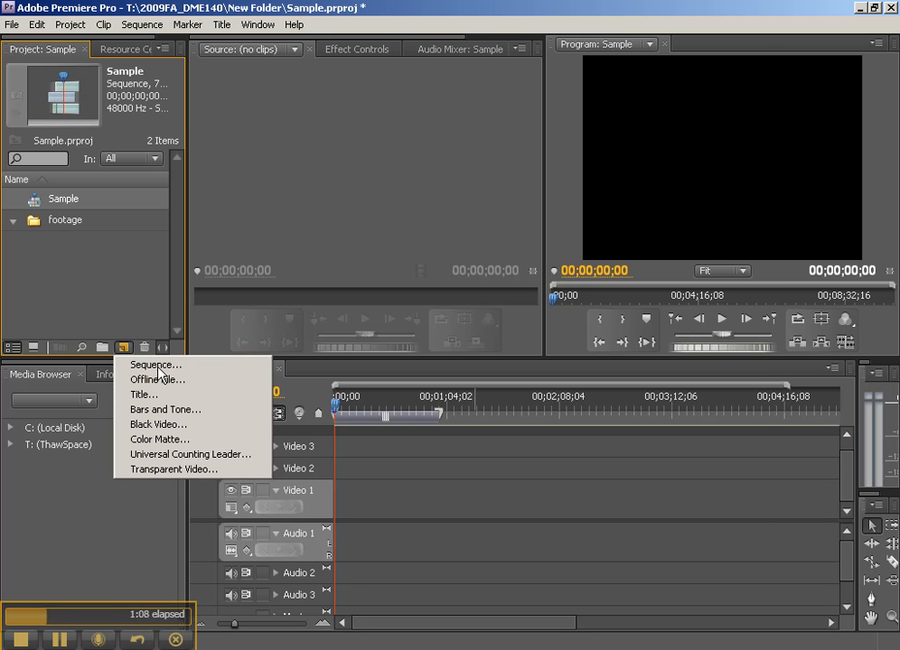
click(157, 364)
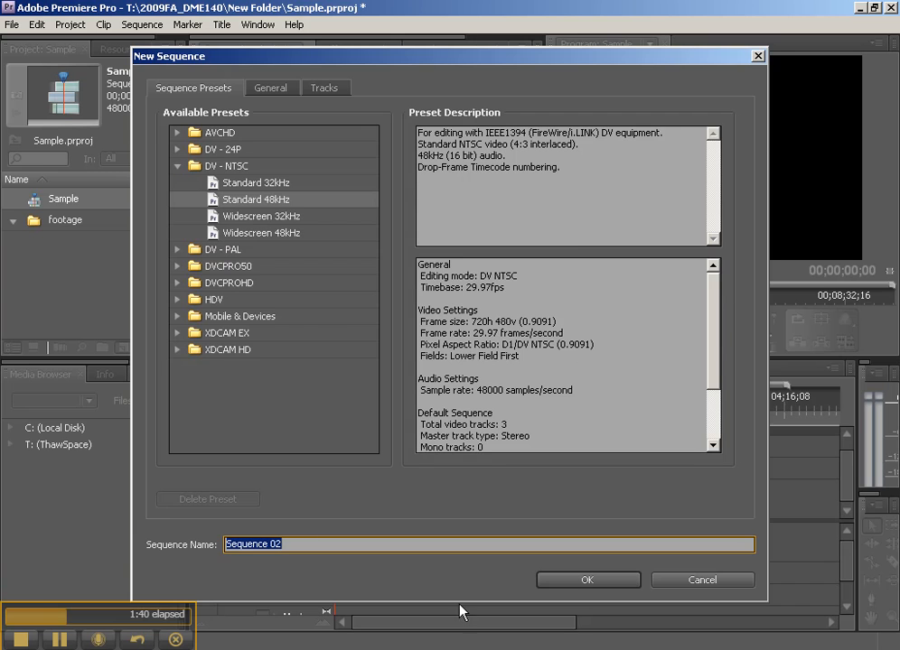
click(692, 579)
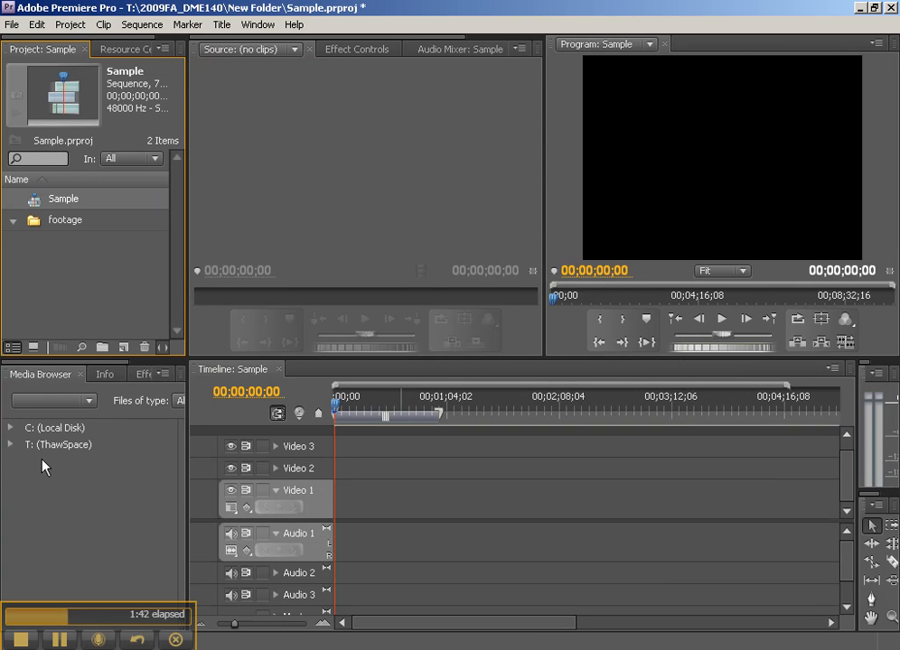
Create a Bars and Tone item at 720 x 480, 29.97fps Drop-Frame, D1/DV NTSC (0.9091), with 48000 Hz audio.
right_click(68, 296)
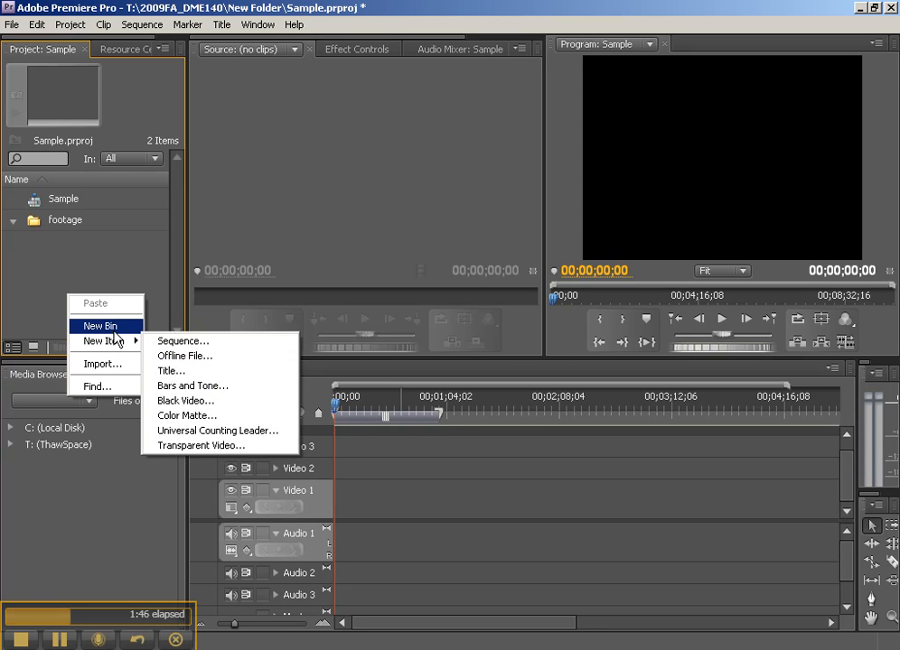
mouse_move(117, 346)
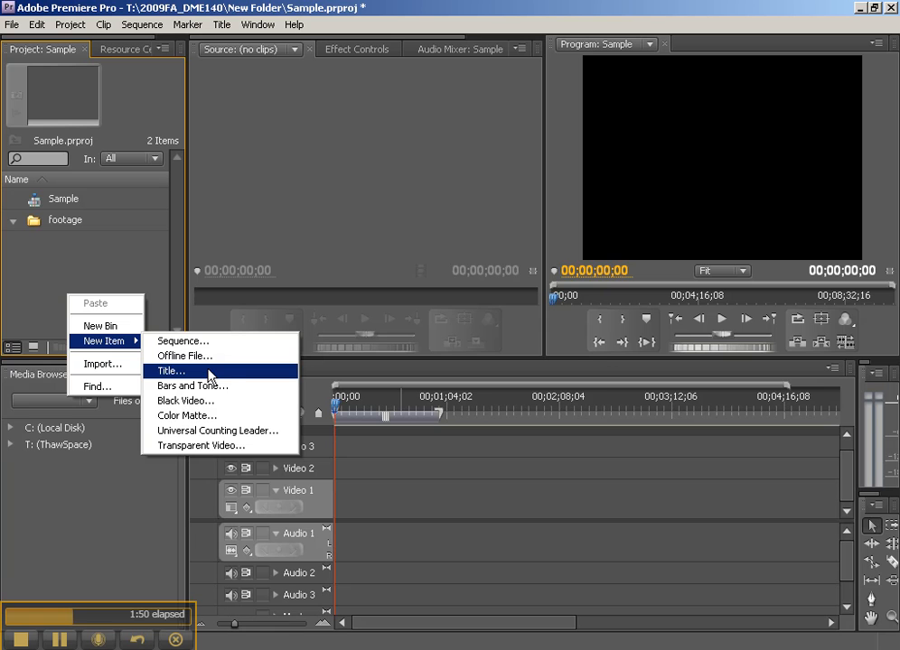
click(226, 393)
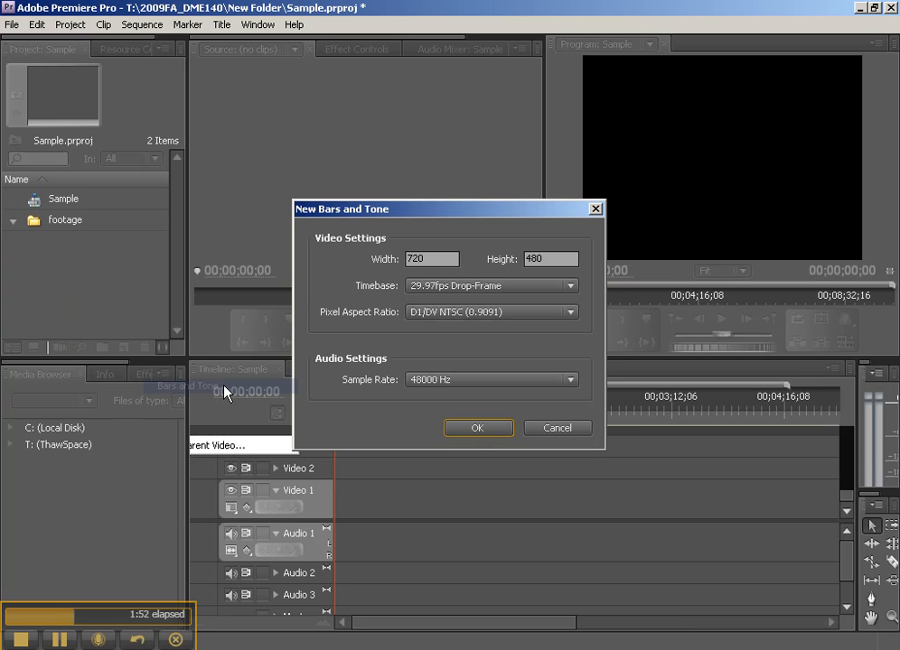
click(478, 427)
Create a Universal Counting Leader at 720 x 480, 29.97fps Drop-Frame, D1/DV NTSC (0.9091), 48000 Hz, keeping its default leader options.
right_click(52, 299)
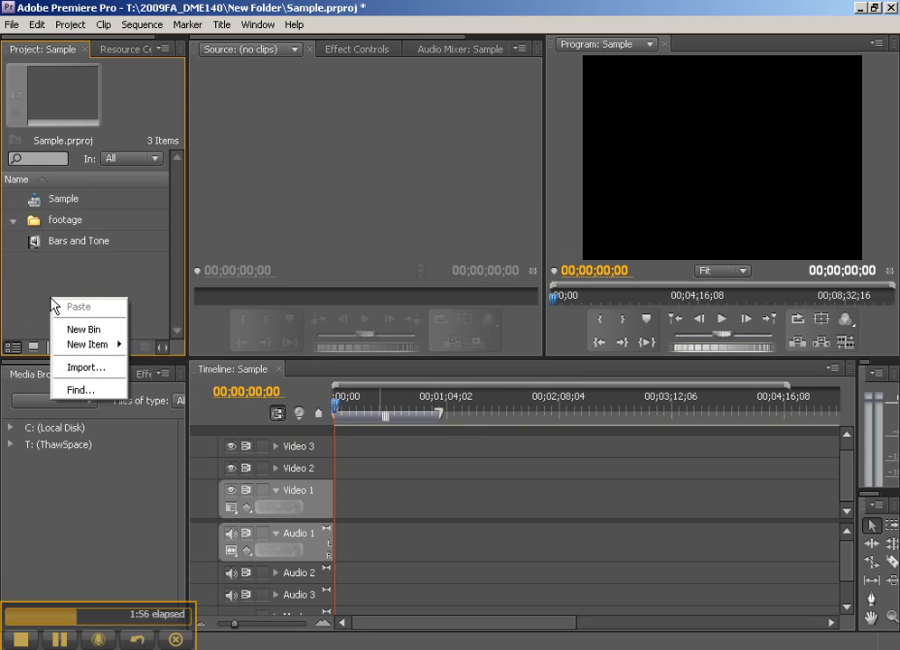
mouse_move(93, 354)
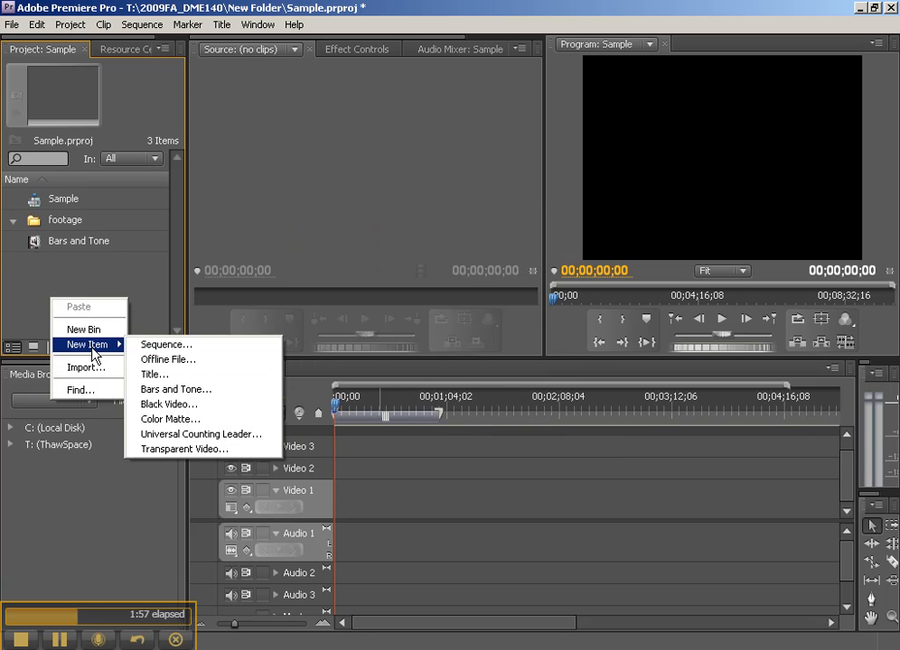
click(215, 438)
click(498, 433)
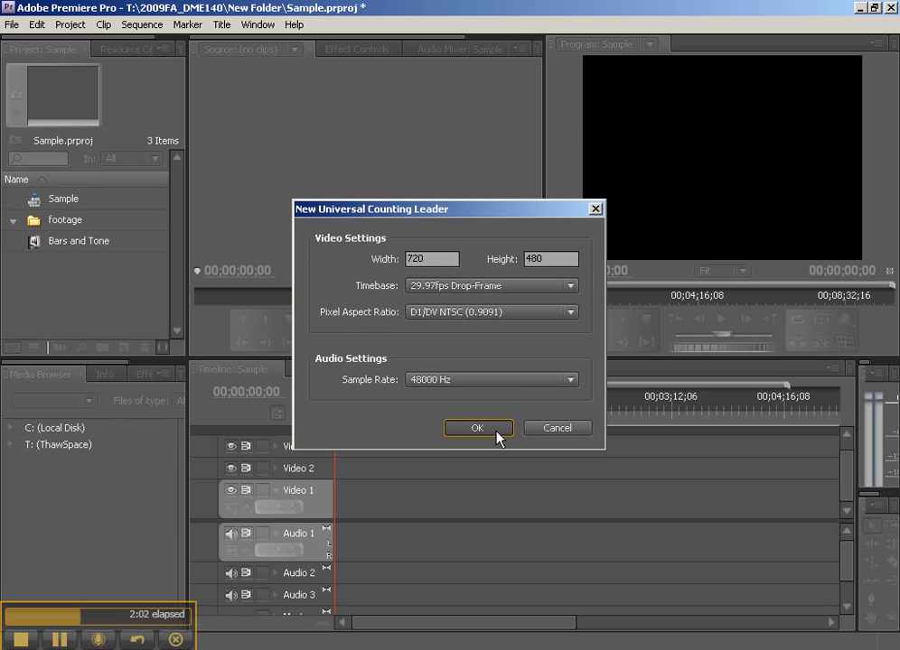
click(586, 169)
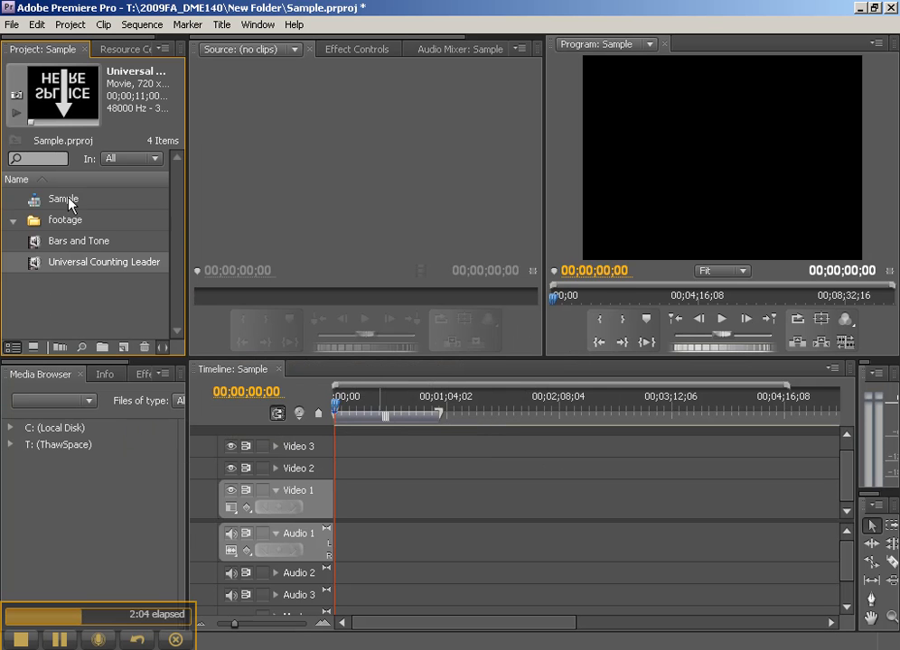
Examine the clip details of Bars and Tone and Universal Counting Leader, widening the Project panel to read the full information.
click(33, 240)
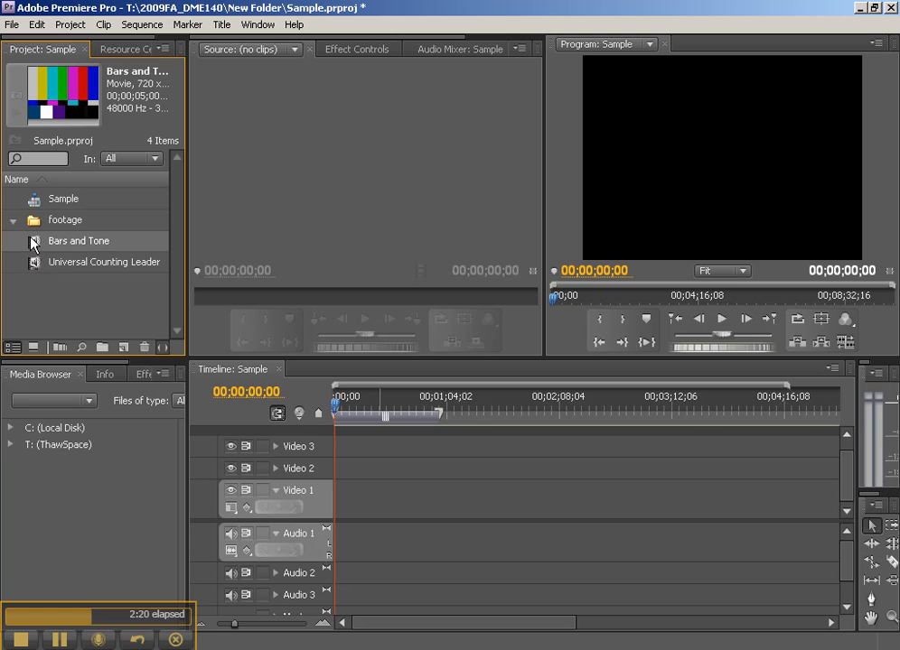
click(33, 261)
click(33, 245)
click(33, 263)
drag(187, 122, 277, 115)
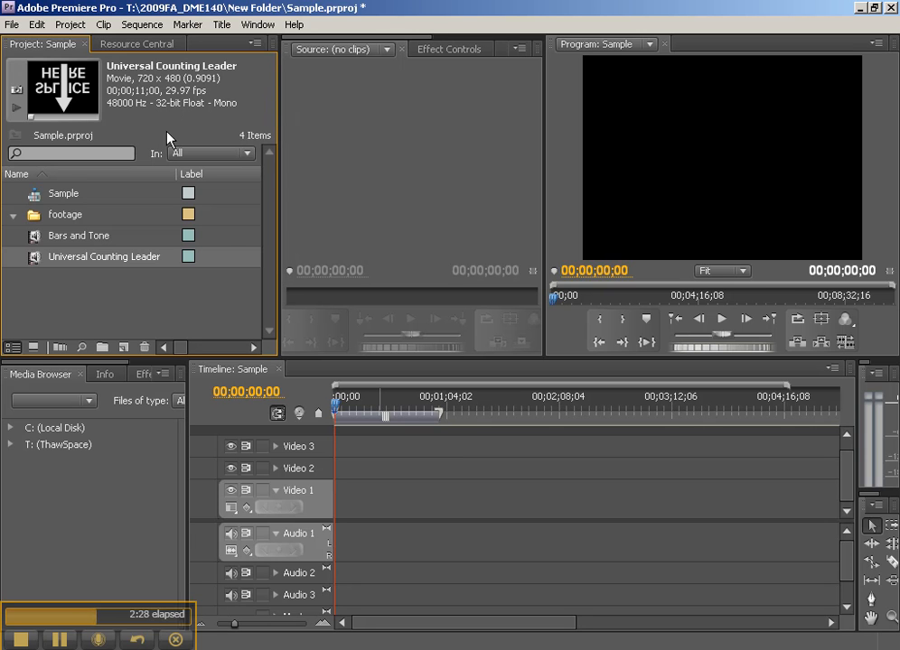
click(31, 235)
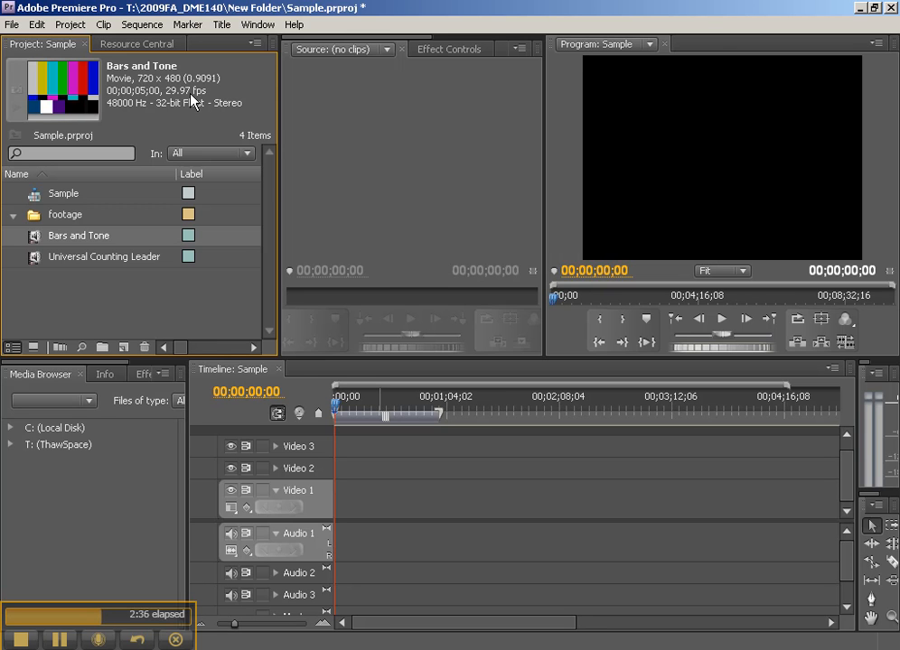
click(33, 262)
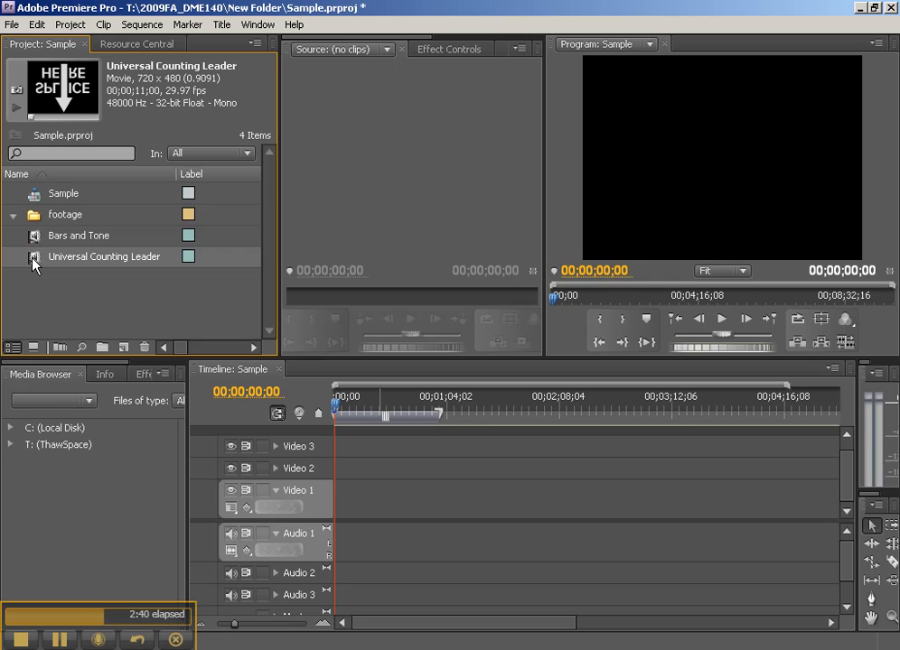
Place Bars and Tone at the start of Video 1 and Audio 1, and widen the Project panel to show its usage details.
drag(34, 239, 344, 536)
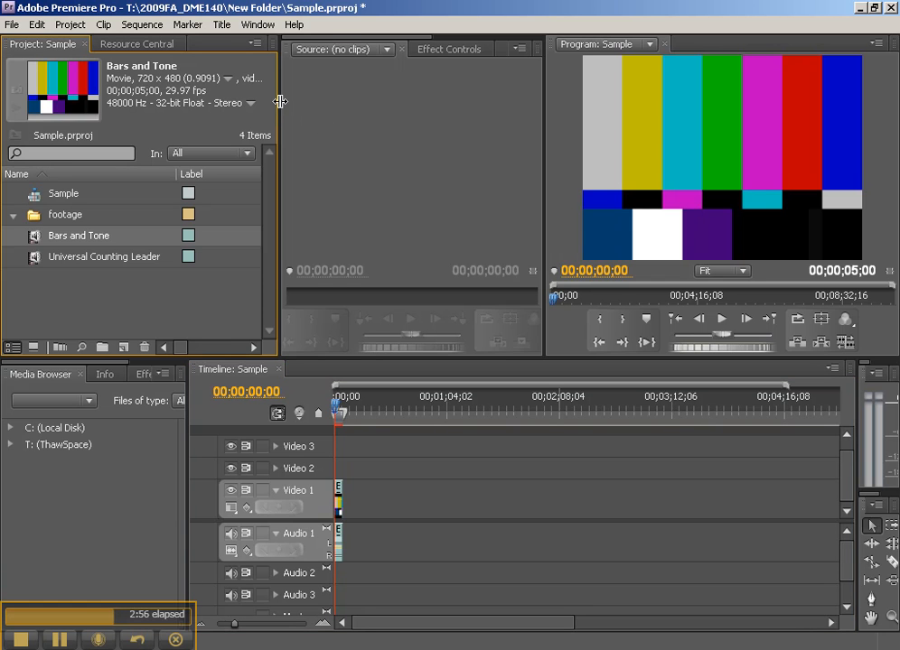
drag(280, 101, 359, 101)
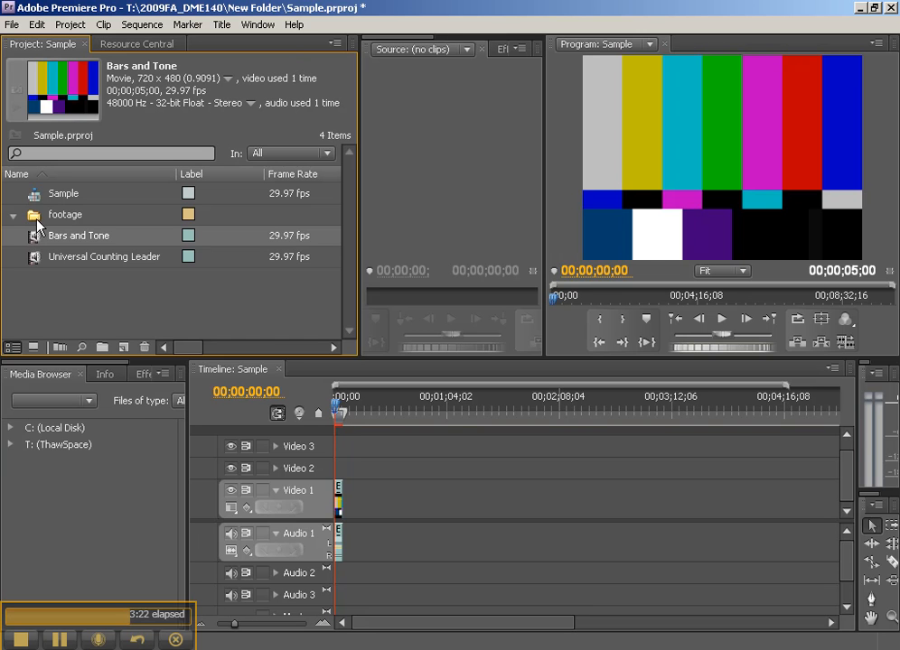
Try to delete Bars and Tone from the project, declining to remove its clip references from the sequence.
key(Delete)
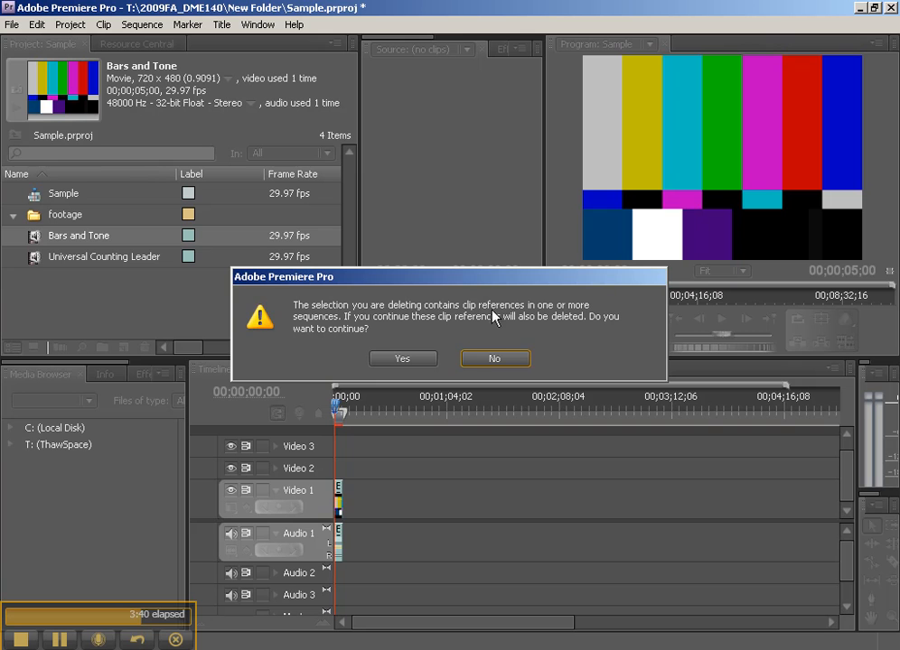
click(480, 366)
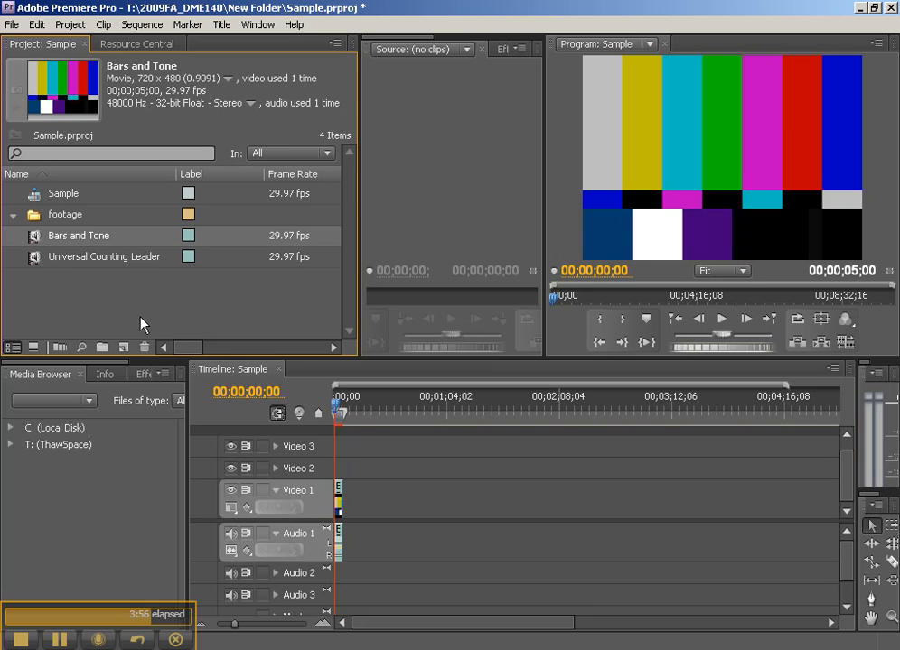
Check the items in icon view, return to list view, and move Bars and Tone and Universal Counting Leader into the footage bin.
click(34, 348)
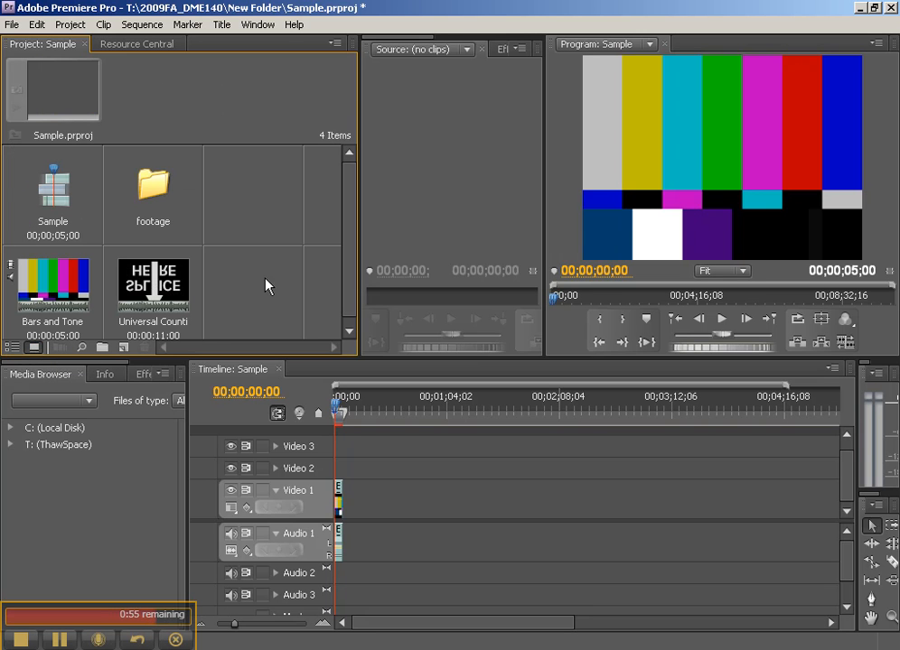
click(12, 347)
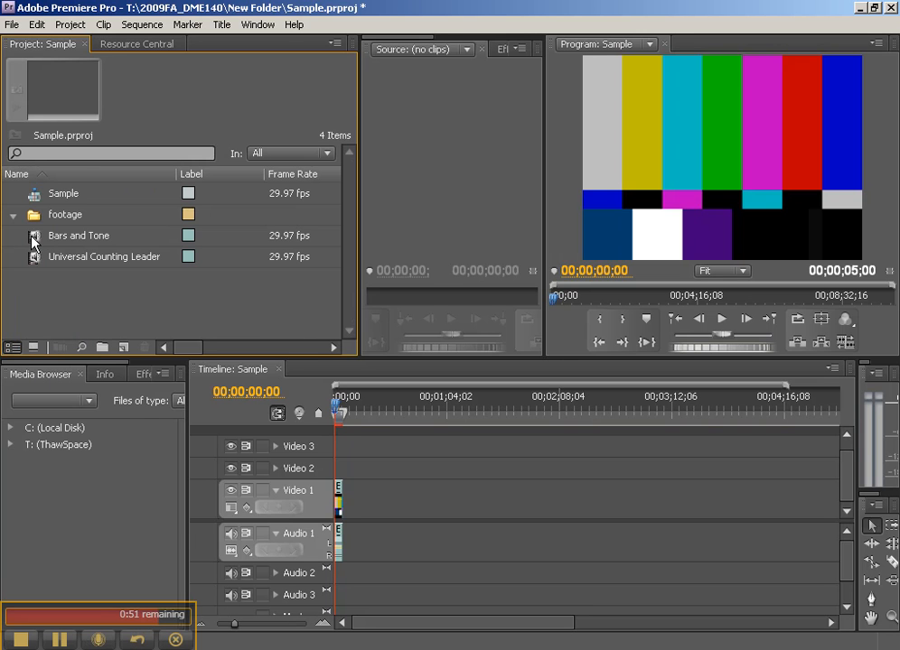
mouse_move(35, 240)
mouse_down()
mouse_move(40, 217)
mouse_move(46, 244)
mouse_move(38, 219)
mouse_up()
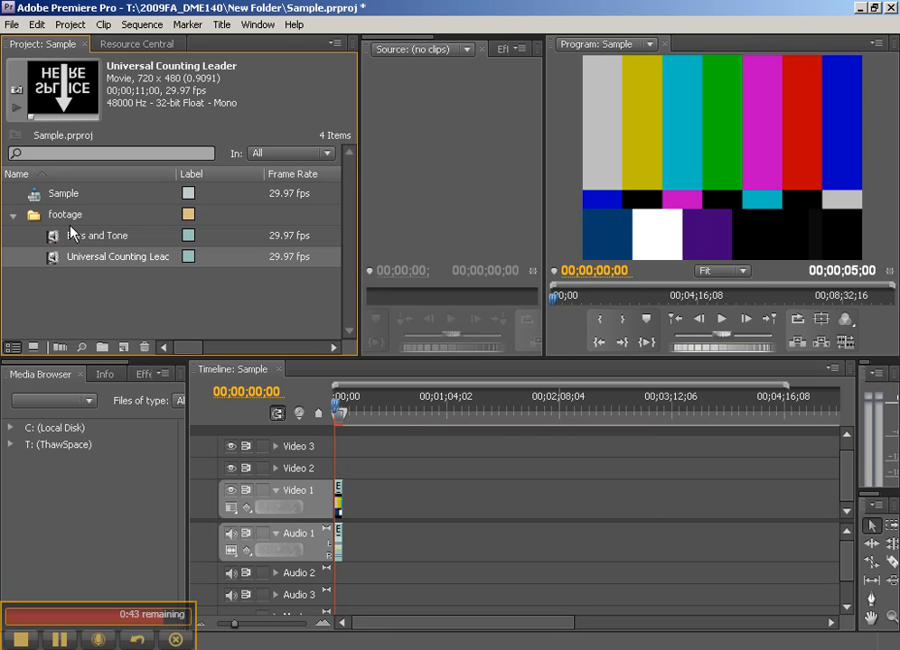
Open the footage bin in its own window, shift the window aside, and go up to the parent project level.
double_click(34, 217)
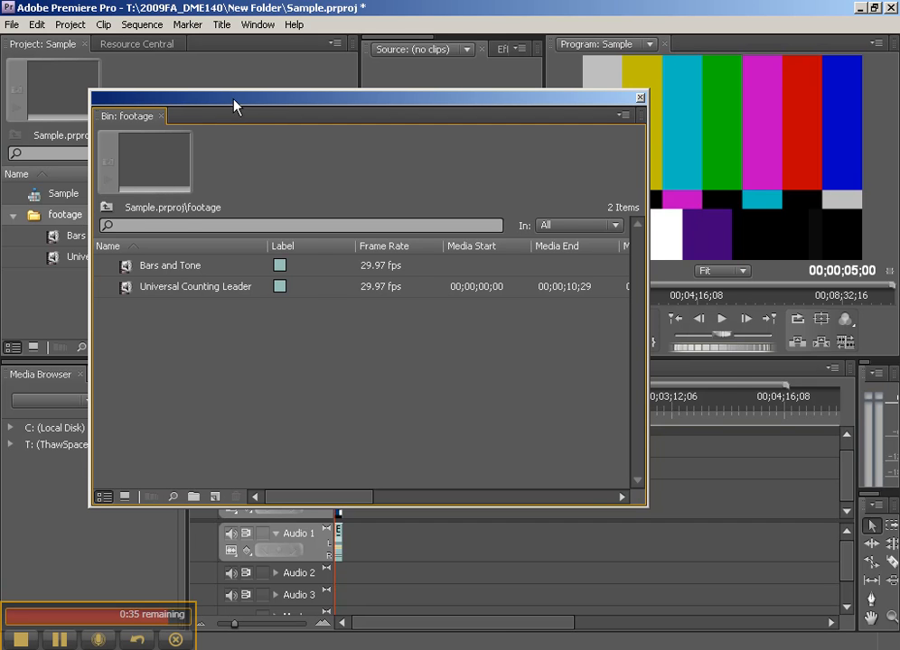
drag(233, 106, 324, 116)
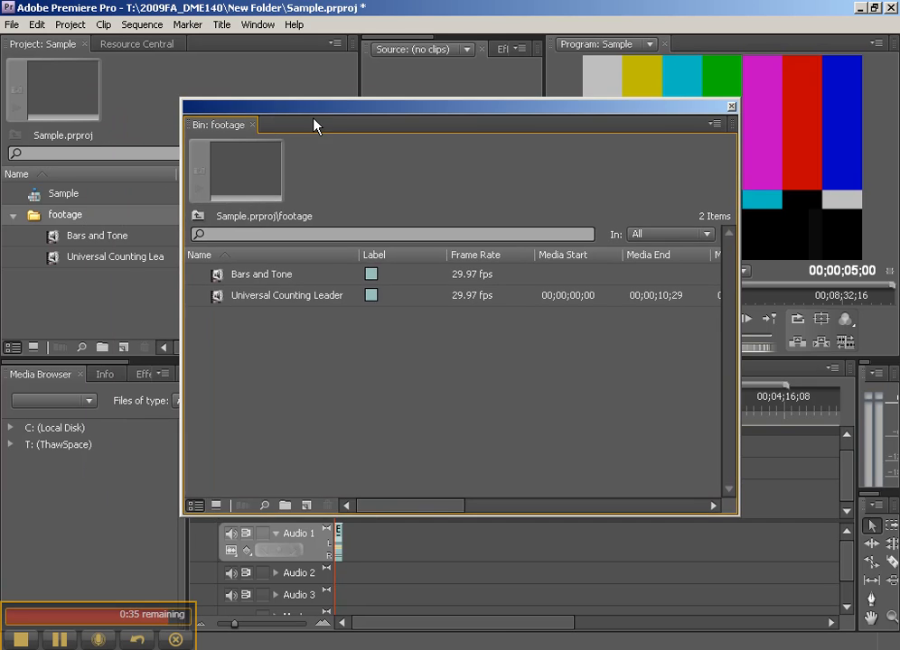
click(201, 219)
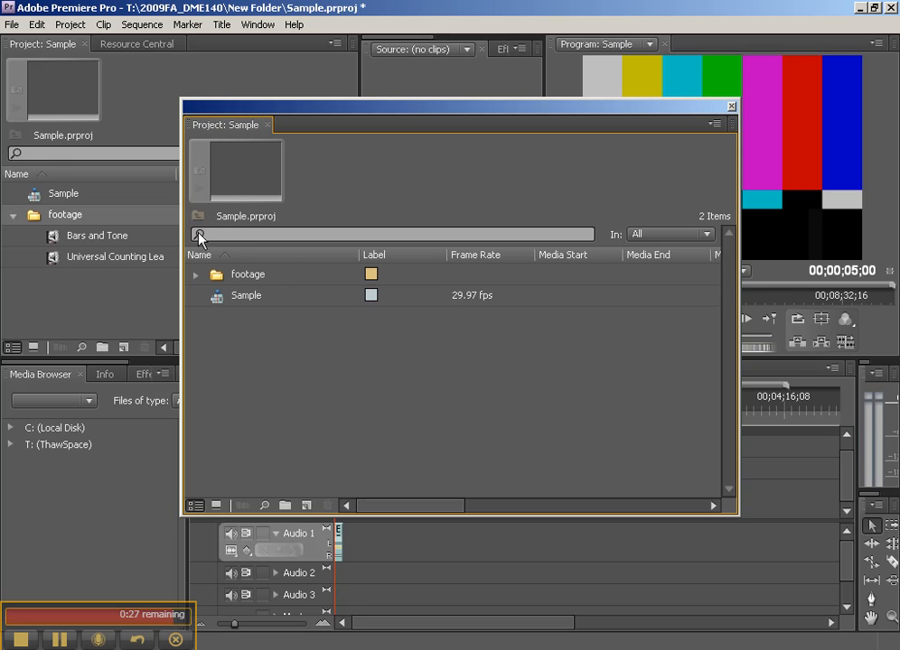
Try docking the duplicate Project panel above the original, remove it again, and select the footage bin.
drag(195, 136, 28, 65)
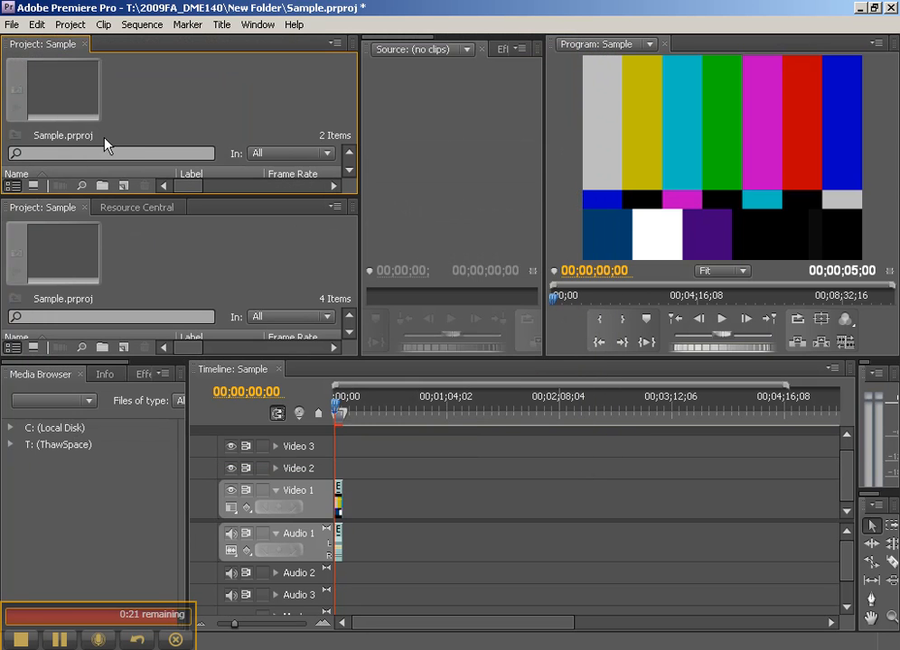
drag(35, 42, 898, 217)
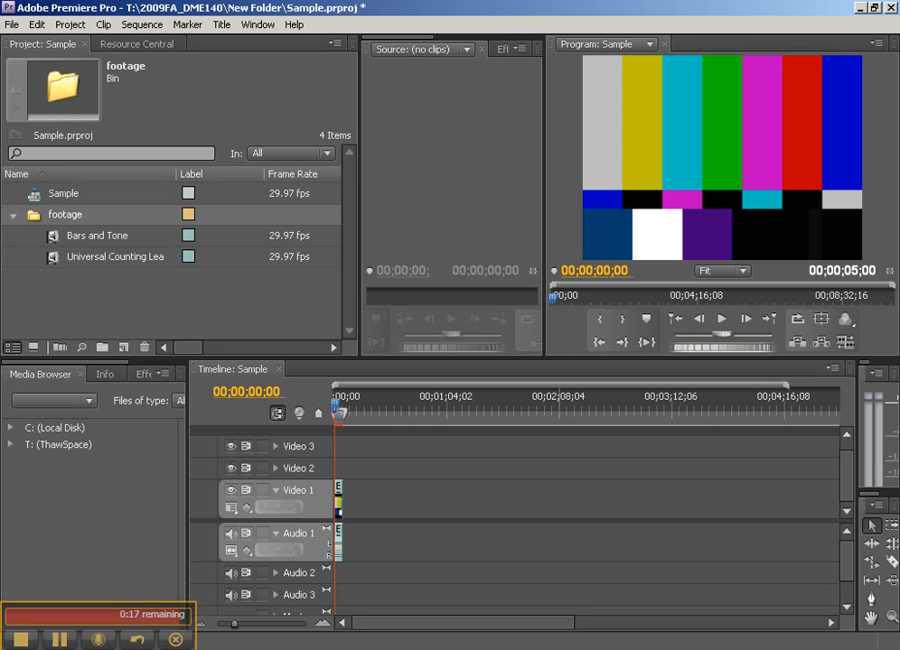
click(33, 216)
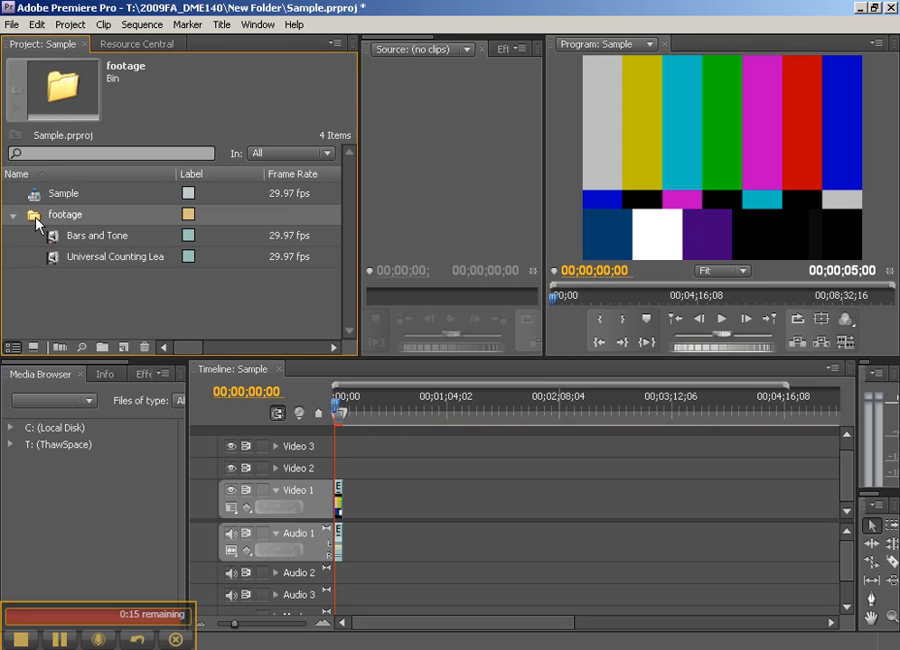